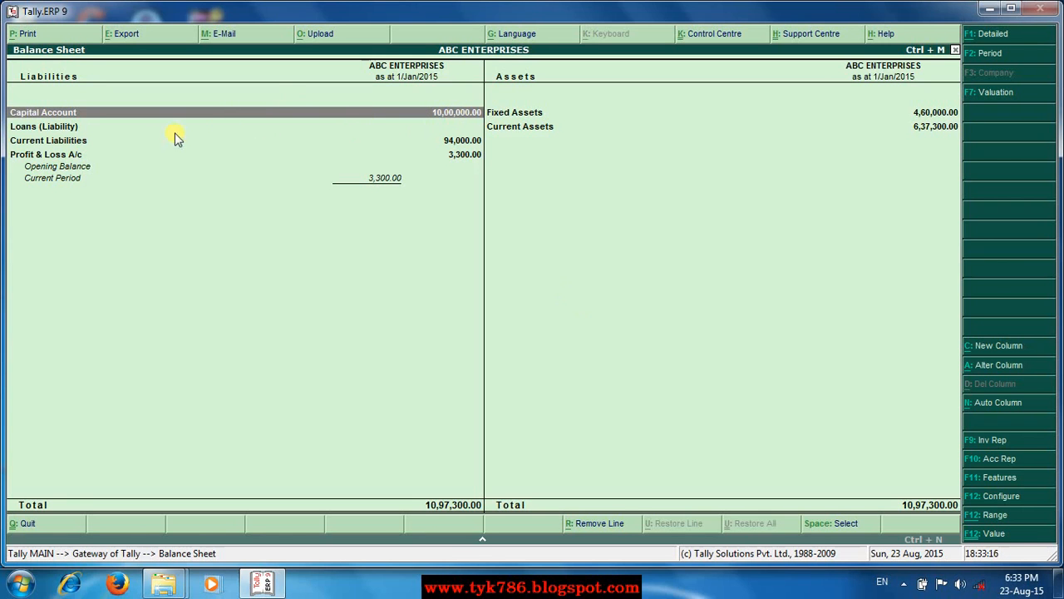
# Examine the balance sheet's Current Liabilities down to the Sundry Creditors ledgers, then return to the Gateway of Tally
pyautogui.click(79, 127)
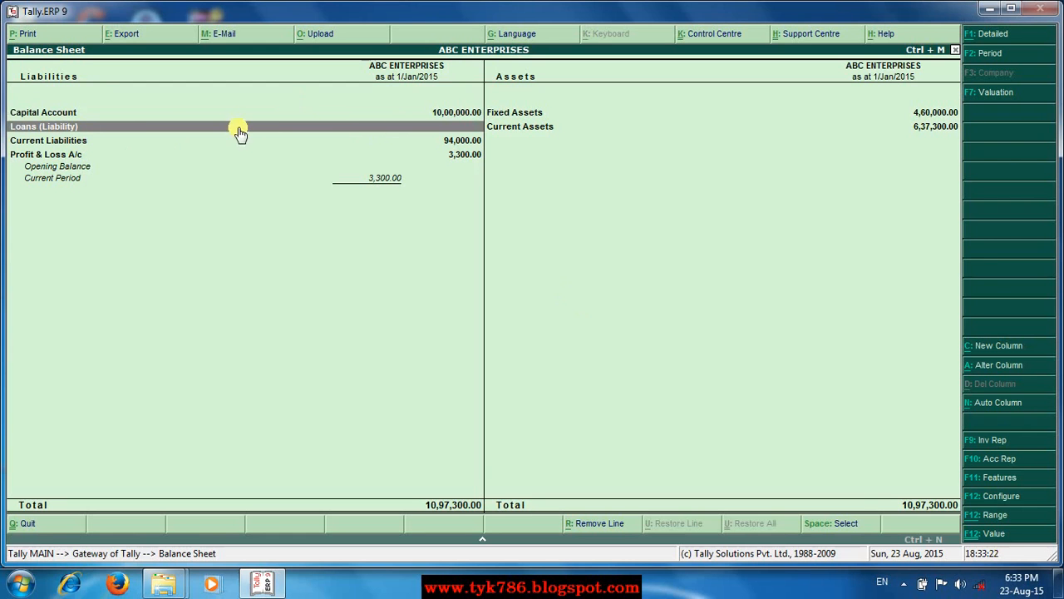
pyautogui.click(89, 139)
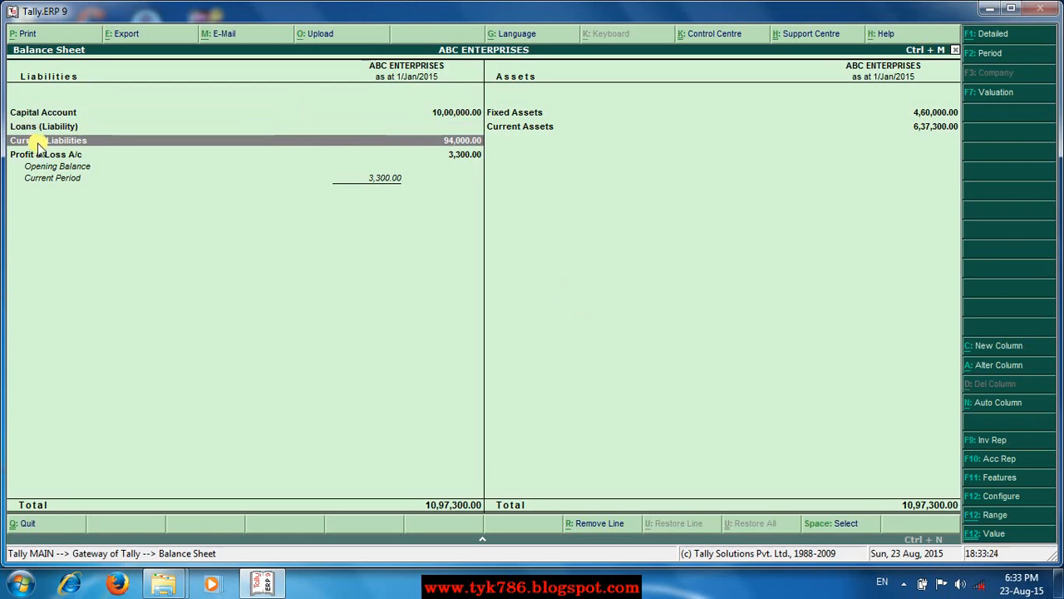
pyautogui.doubleClick(407, 144)
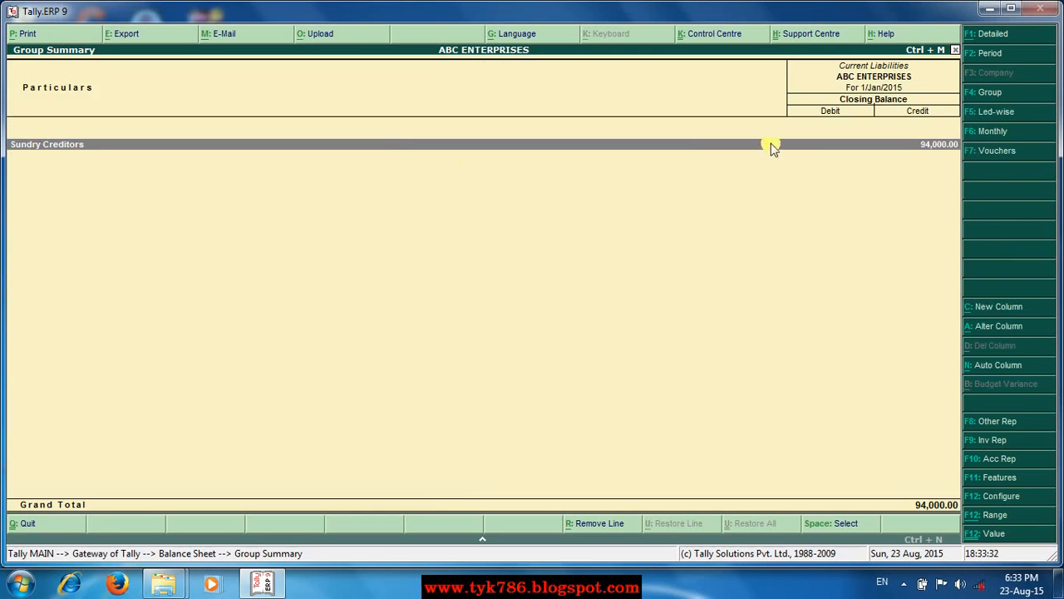
pyautogui.press('Return')
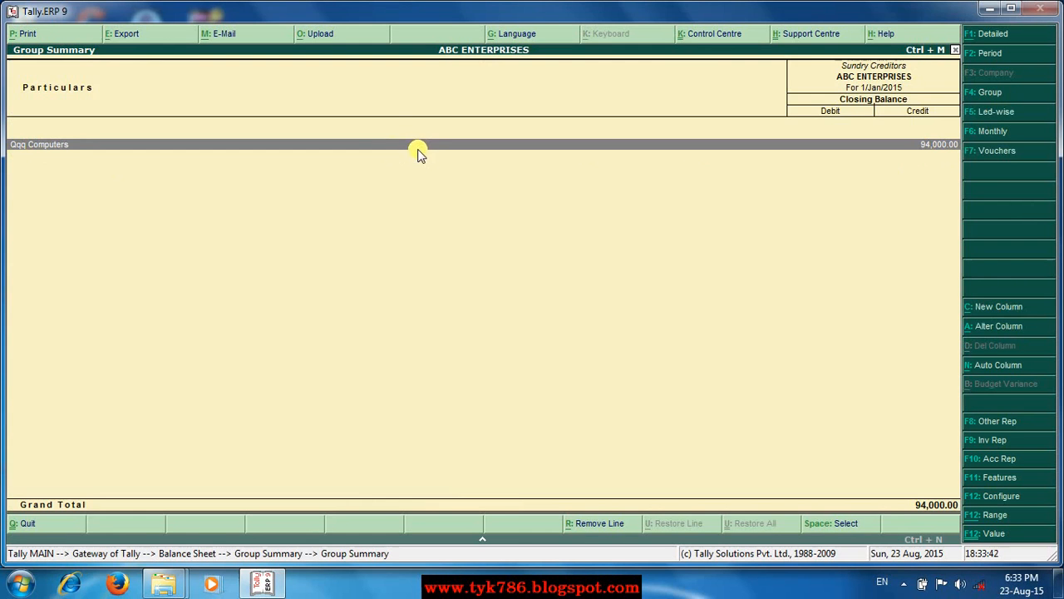
pyautogui.press('Escape')
pyautogui.press('Escape')
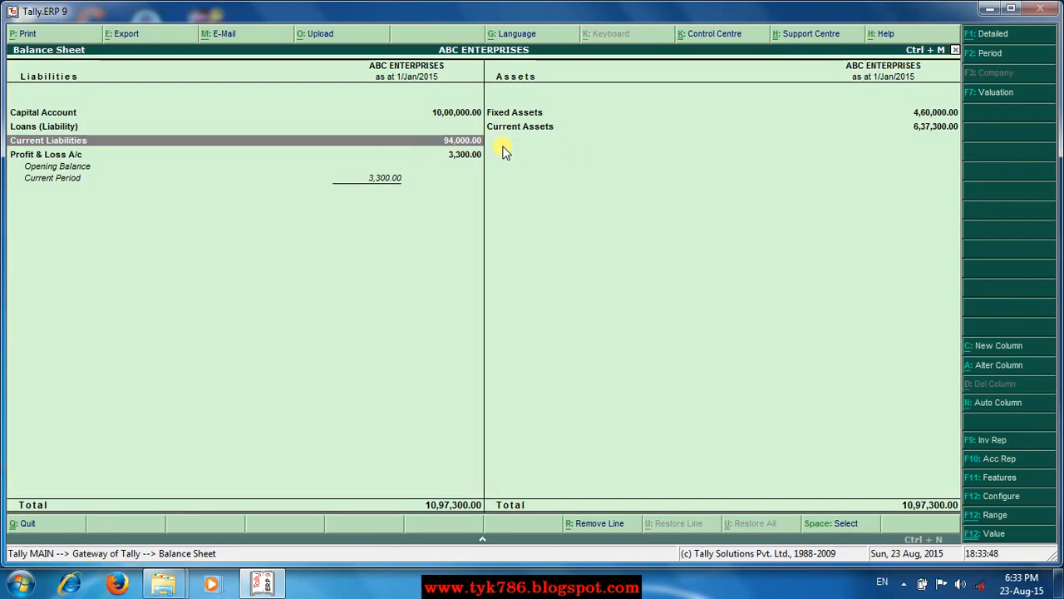
pyautogui.press('Escape')
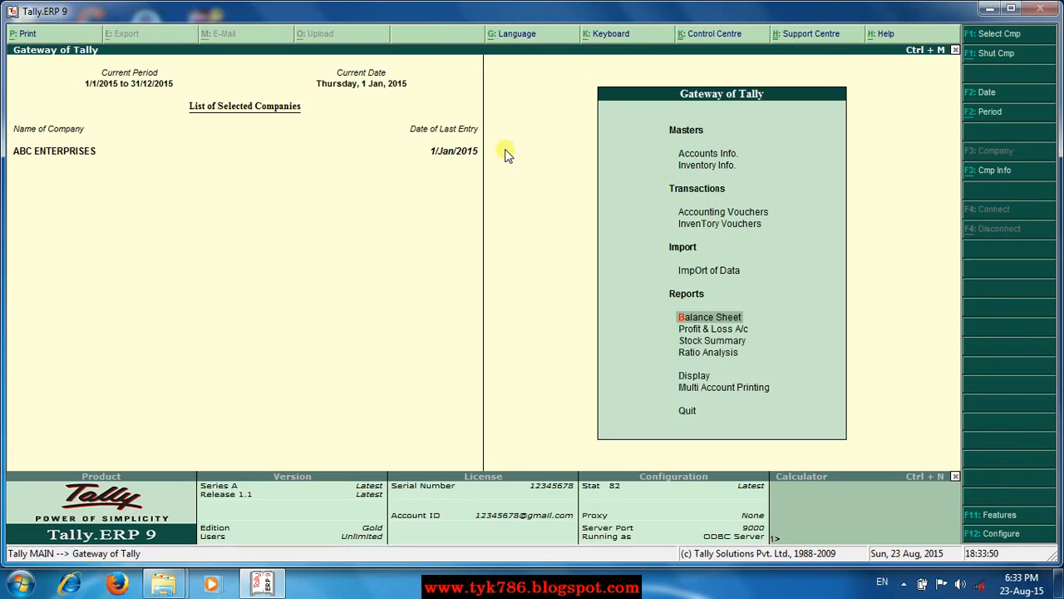
# Start a new payment voucher in accounting voucher creation, keeping the date 1/Jan/2015
pyautogui.click(717, 213)
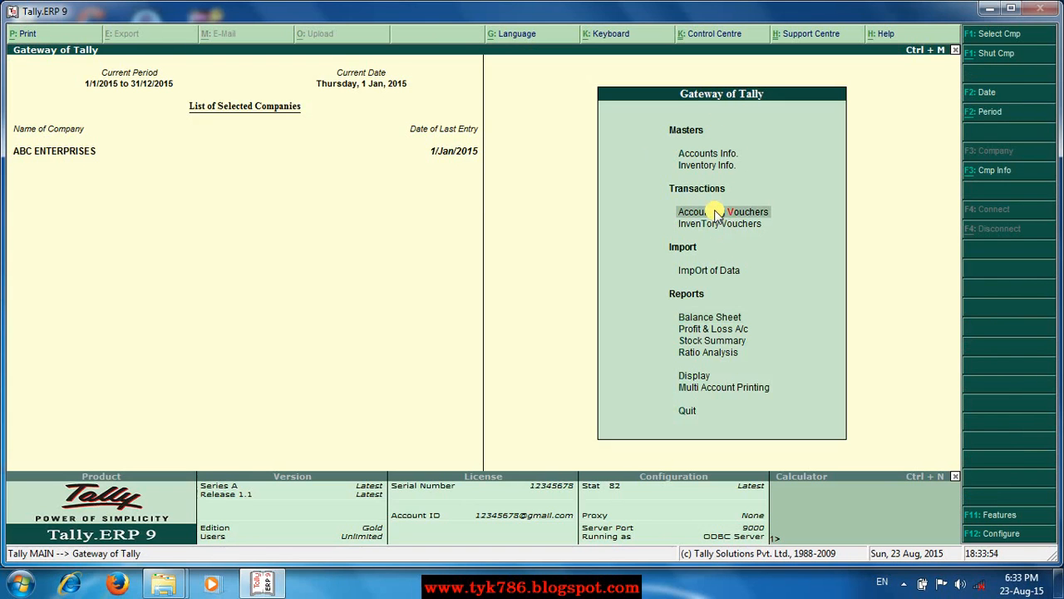
pyautogui.click(717, 213)
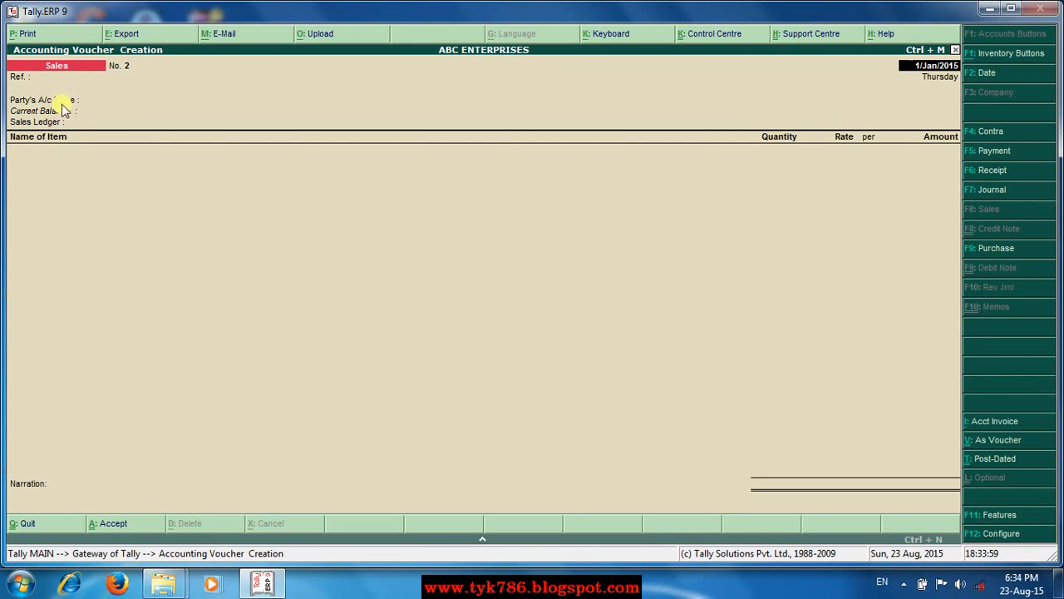
pyautogui.click(991, 153)
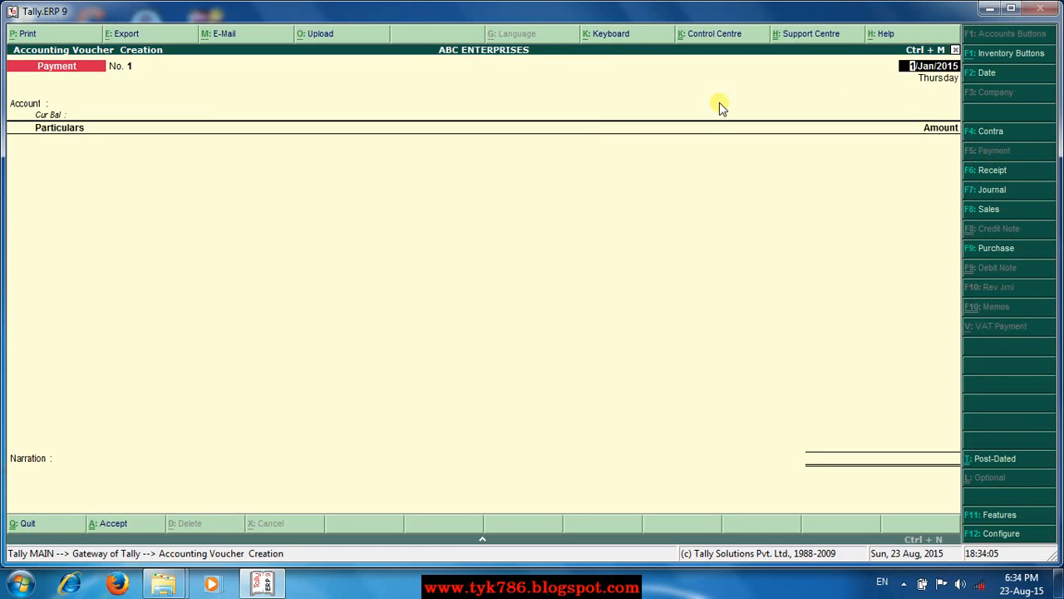
pyautogui.press('Return')
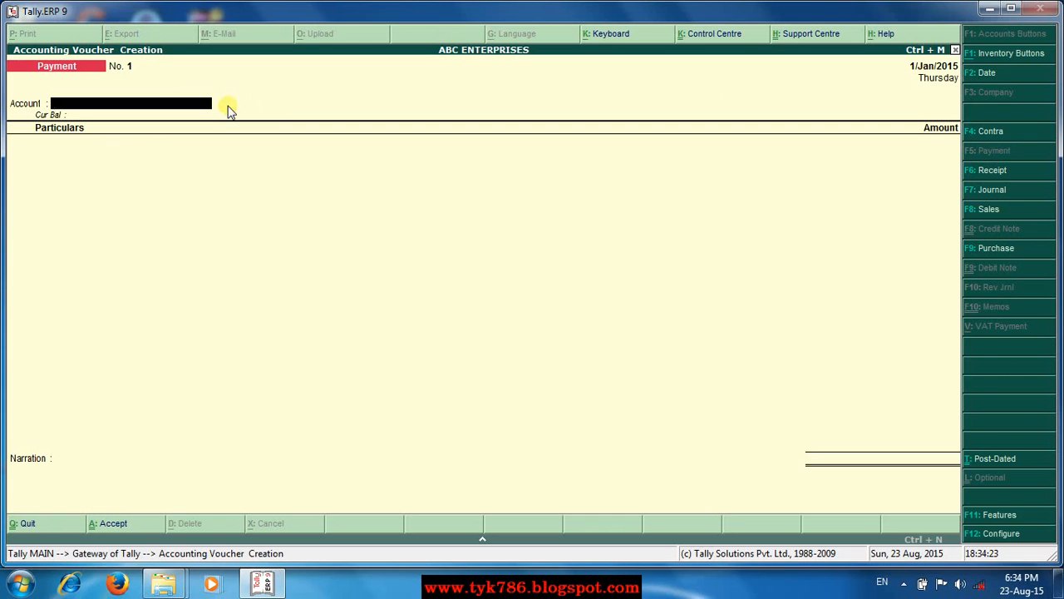
pyautogui.write('C')
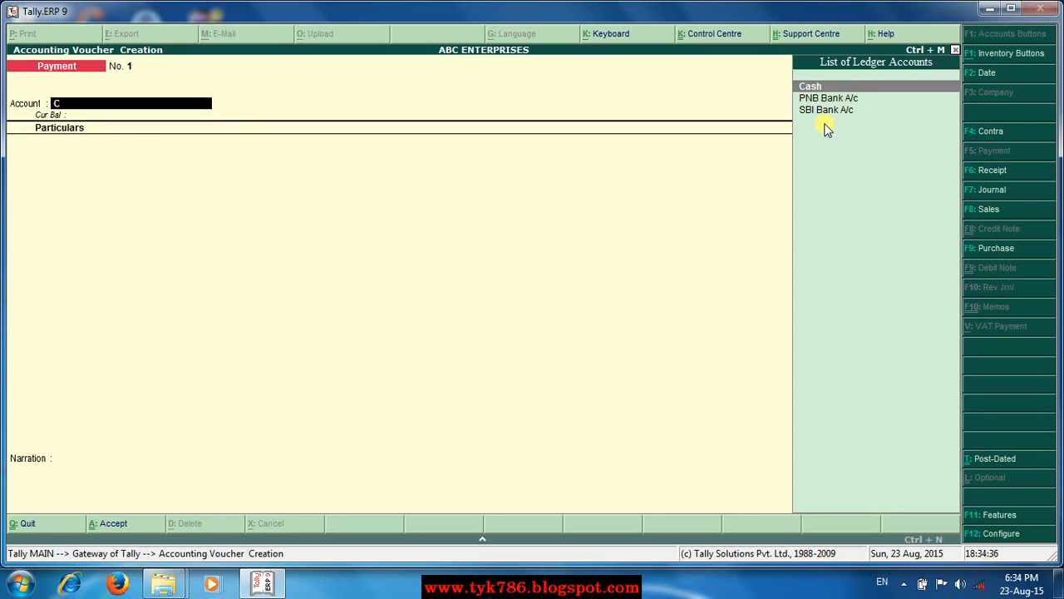
pyautogui.press('Return')
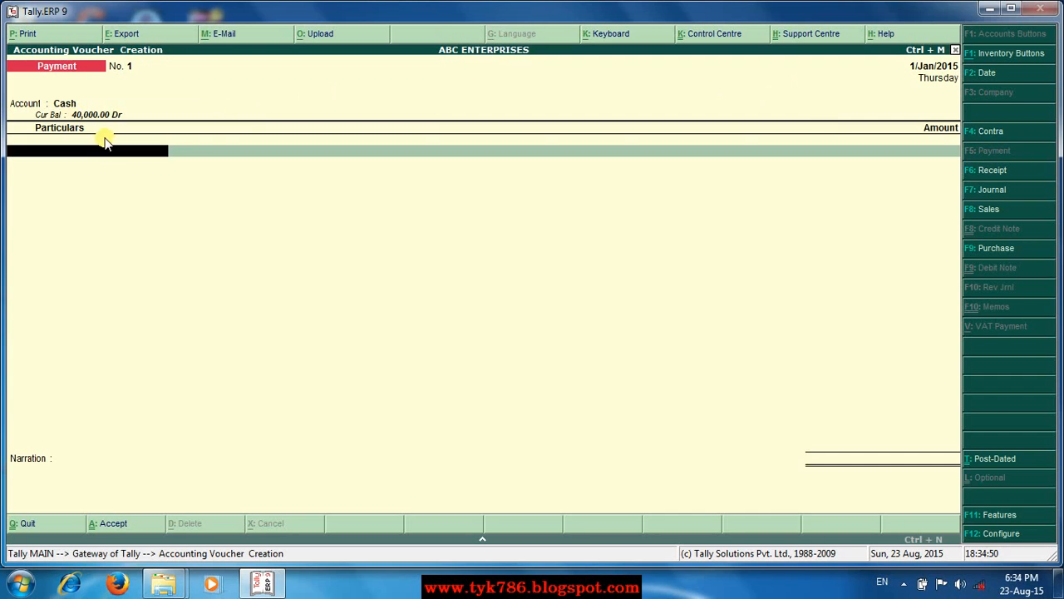
pyautogui.press('BackSpace')
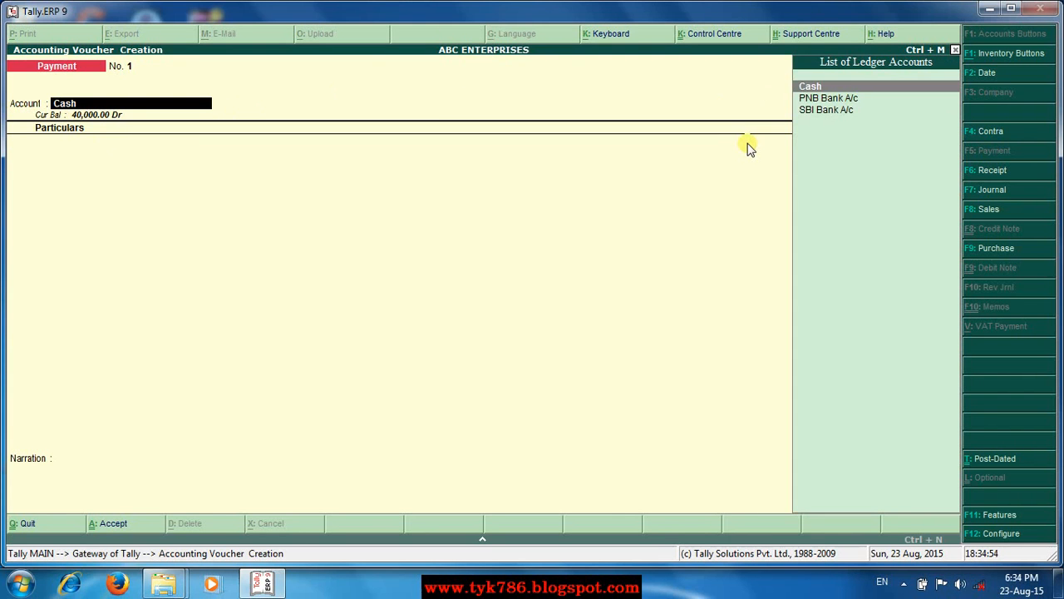
# Choose SBI Bank A/c as the account the payment is made from
pyautogui.press('Down')
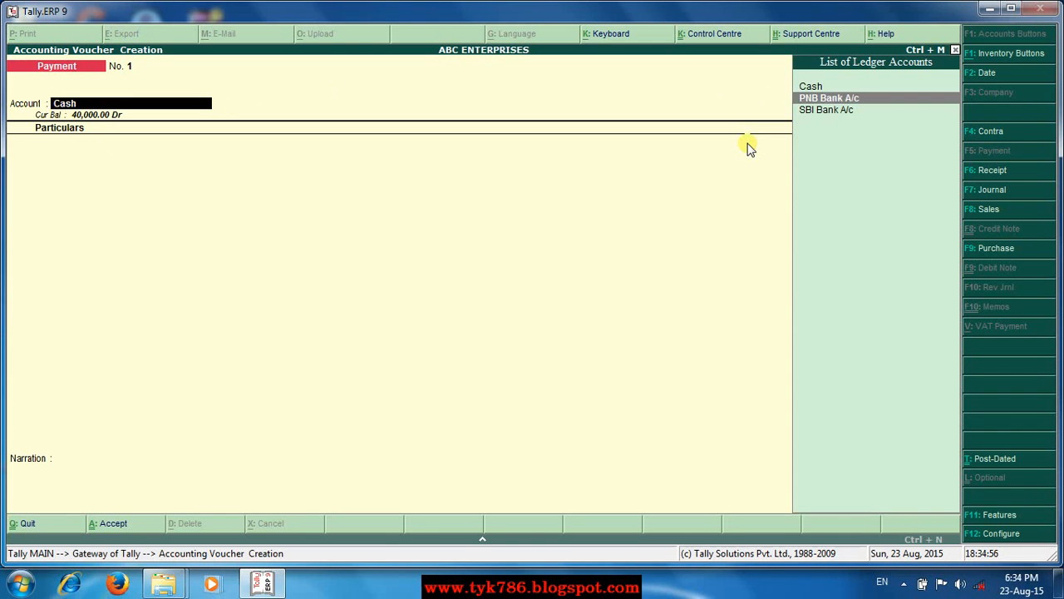
pyautogui.press('Down')
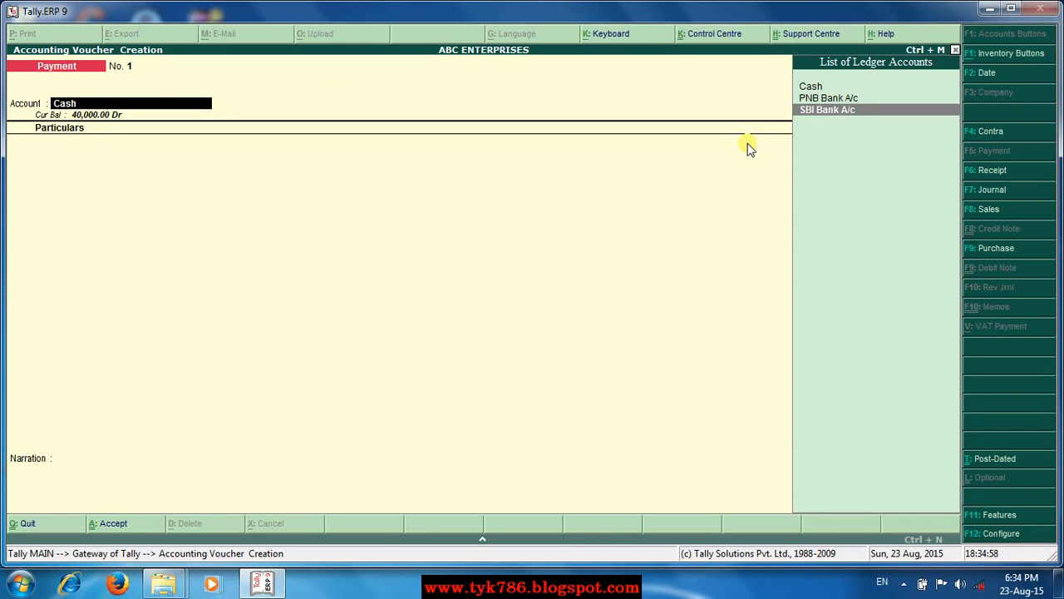
pyautogui.press('Return')
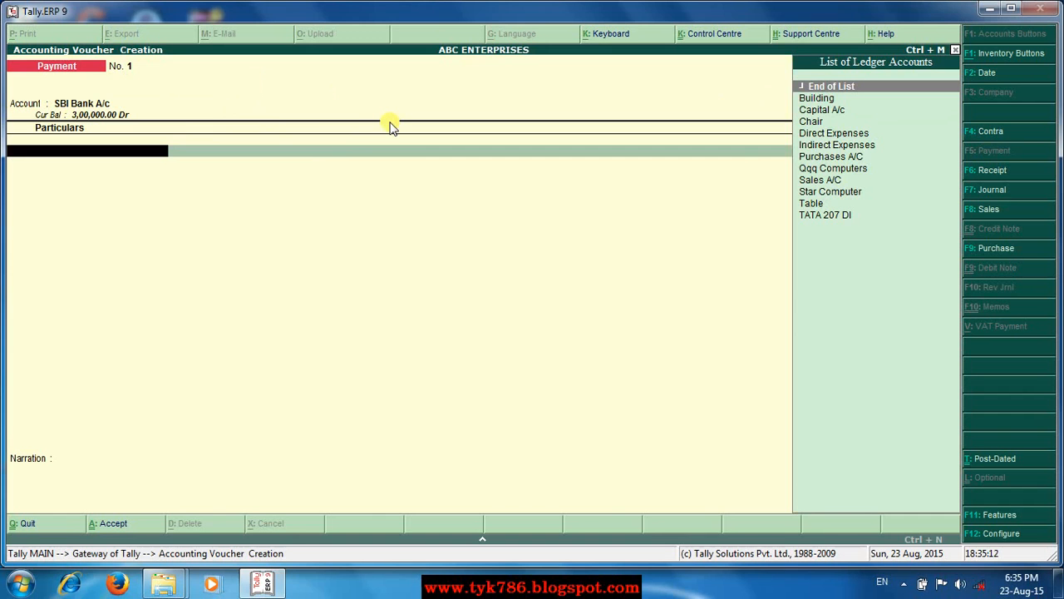
# Select the Qqq Computers ledger as the party being paid in the voucher's particulars
pyautogui.press('Down')
pyautogui.press('Down')
pyautogui.press('Down')
pyautogui.press('Down')
pyautogui.press('Down')
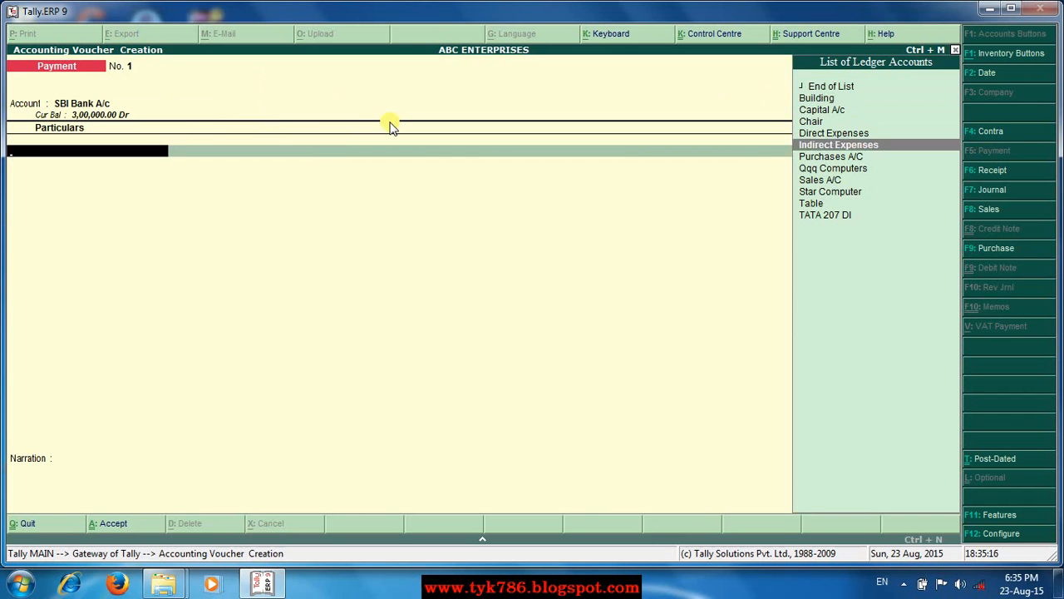
pyautogui.press('Down')
pyautogui.press('Down')
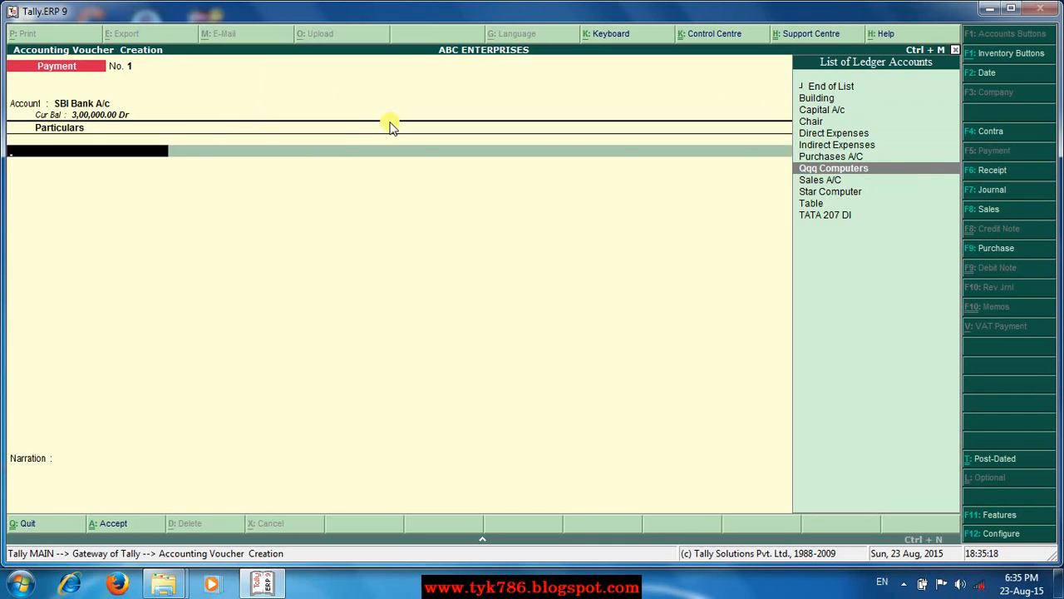
pyautogui.press('Return')
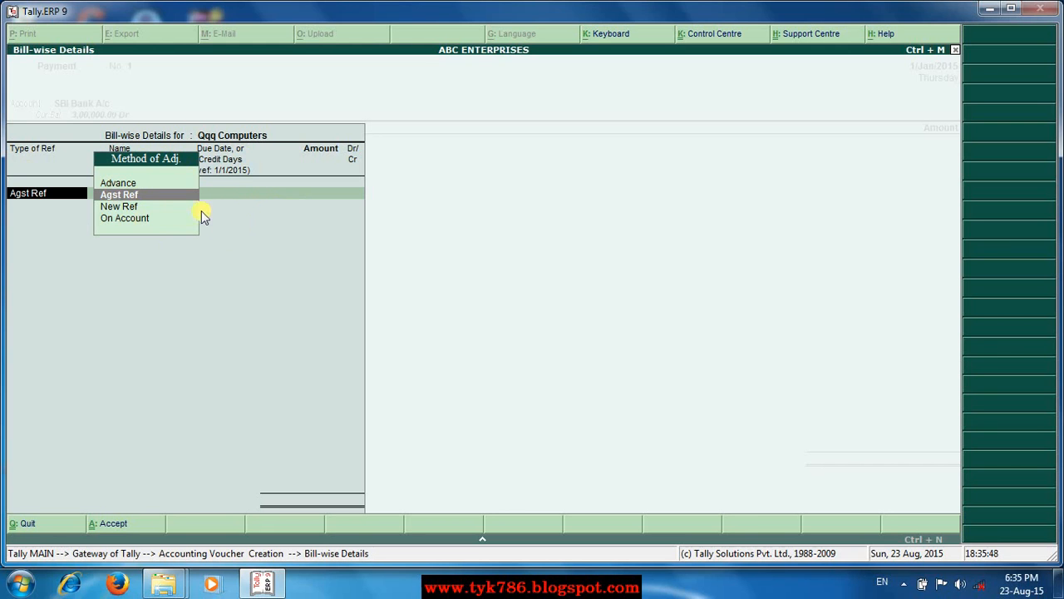
# Adjust the payment as Agst Ref against pending bill 123 for 94,000.00 Dr and complete the bill-wise details
pyautogui.click(115, 194)
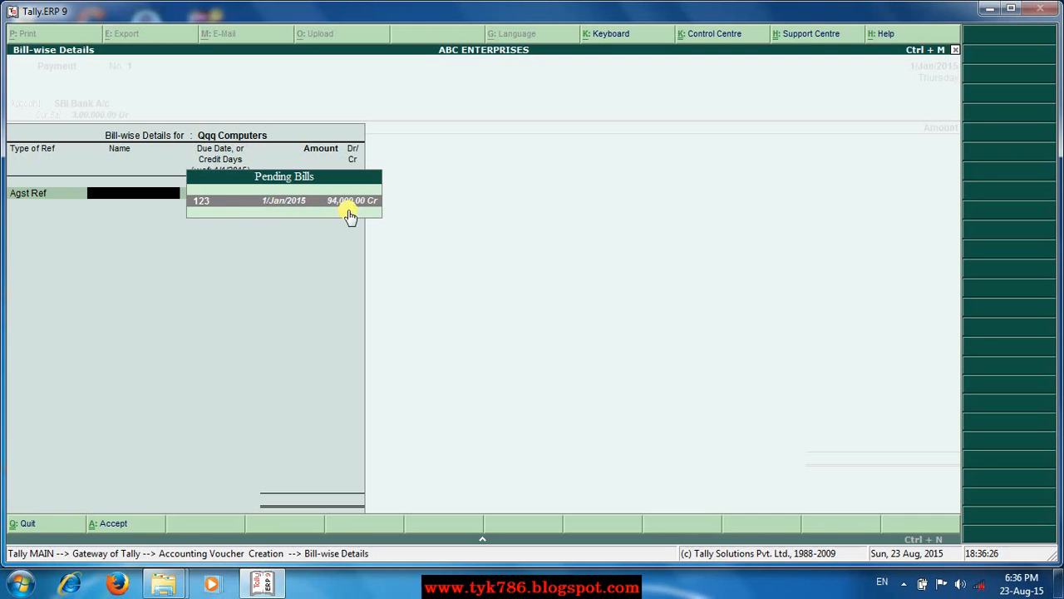
pyautogui.click(274, 204)
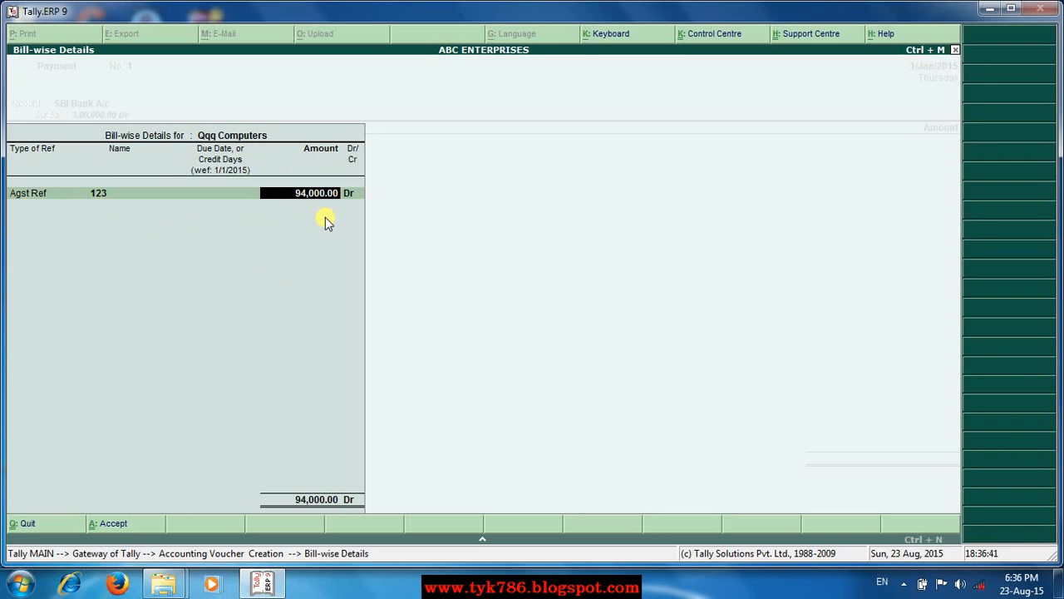
pyautogui.press('Return')
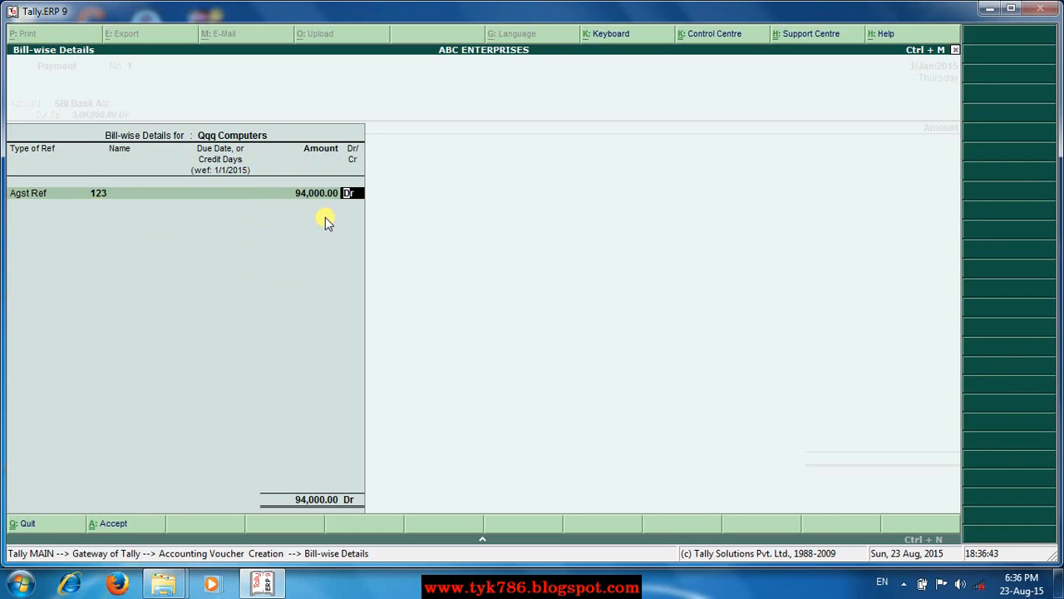
pyautogui.press('Return')
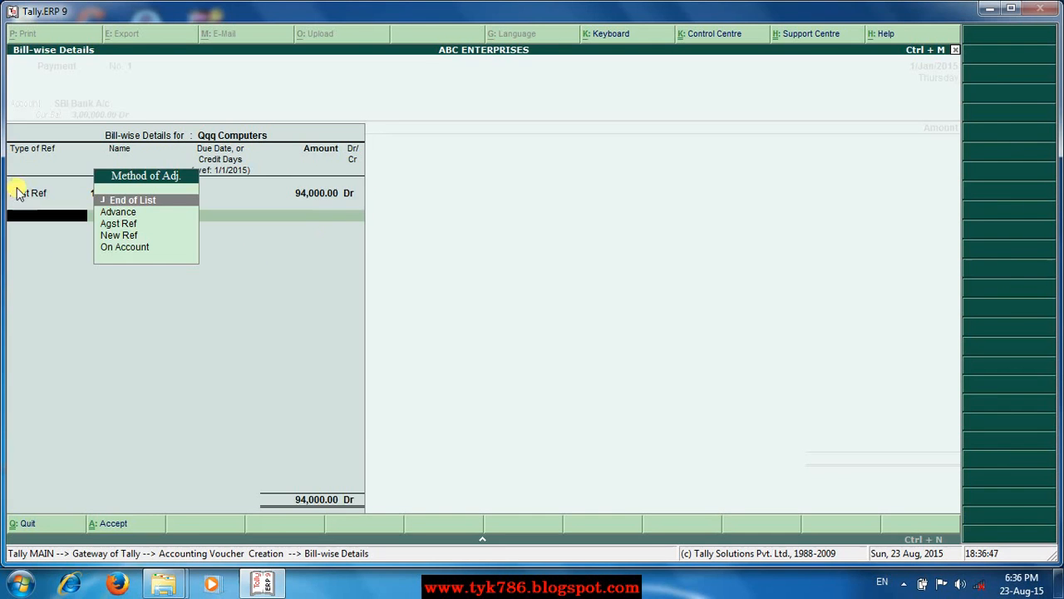
pyautogui.press('Return')
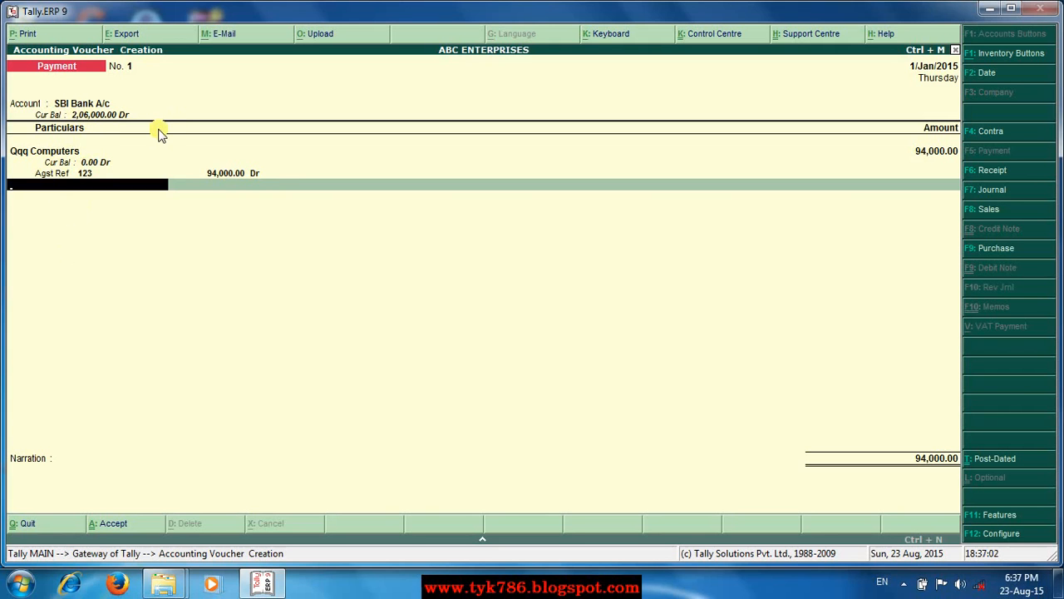
# Enter a narration with the cheque number and "Paid against ref no 123 to qqq computers", save the voucher and leave voucher entry
pyautogui.press('Return')
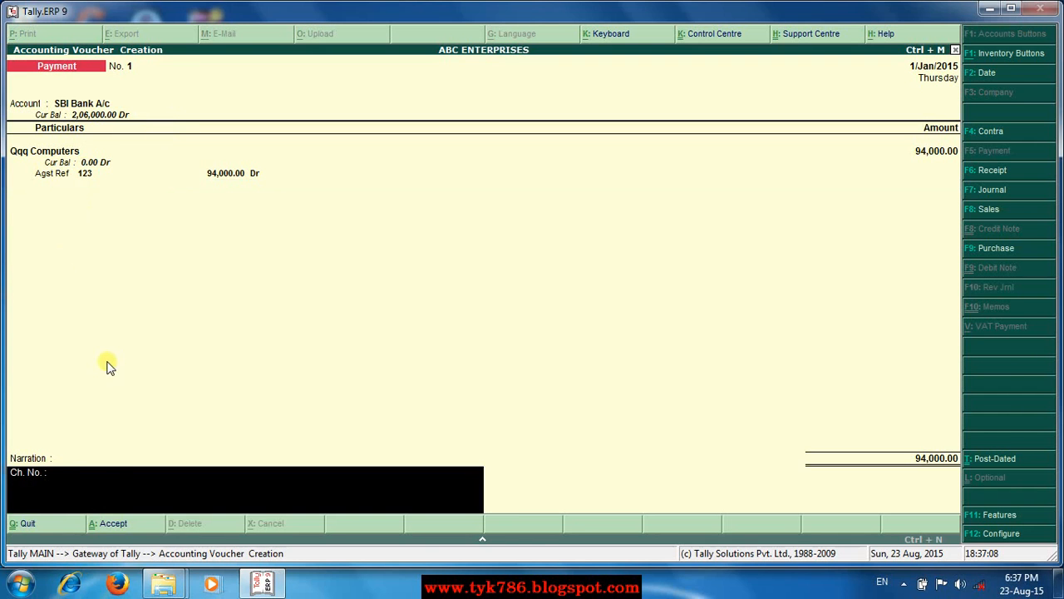
pyautogui.write('6566')
pyautogui.write('Paid agai')
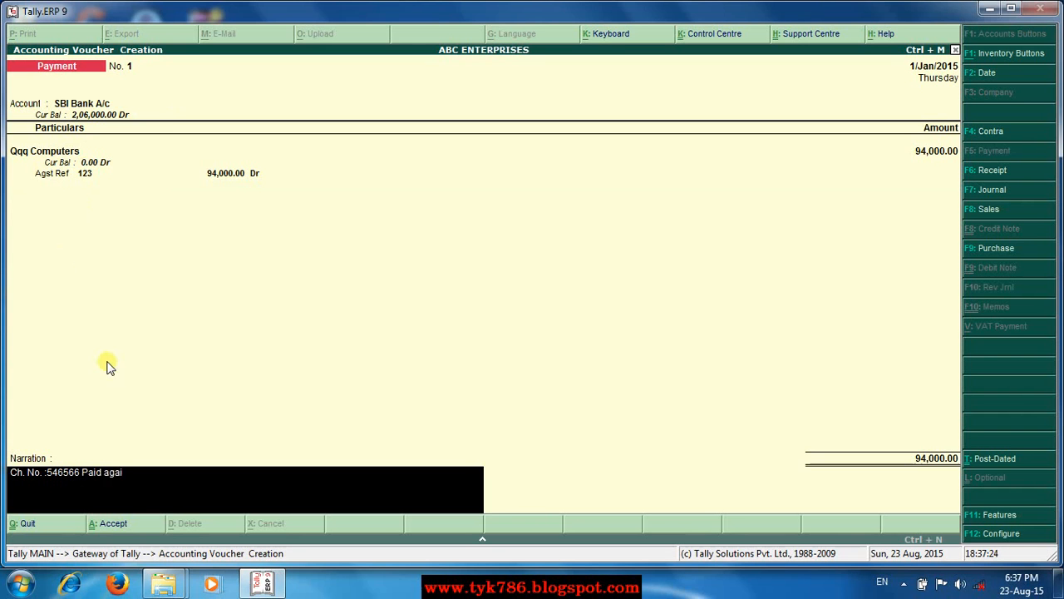
pyautogui.write('nst ref no 123 to qqq com')
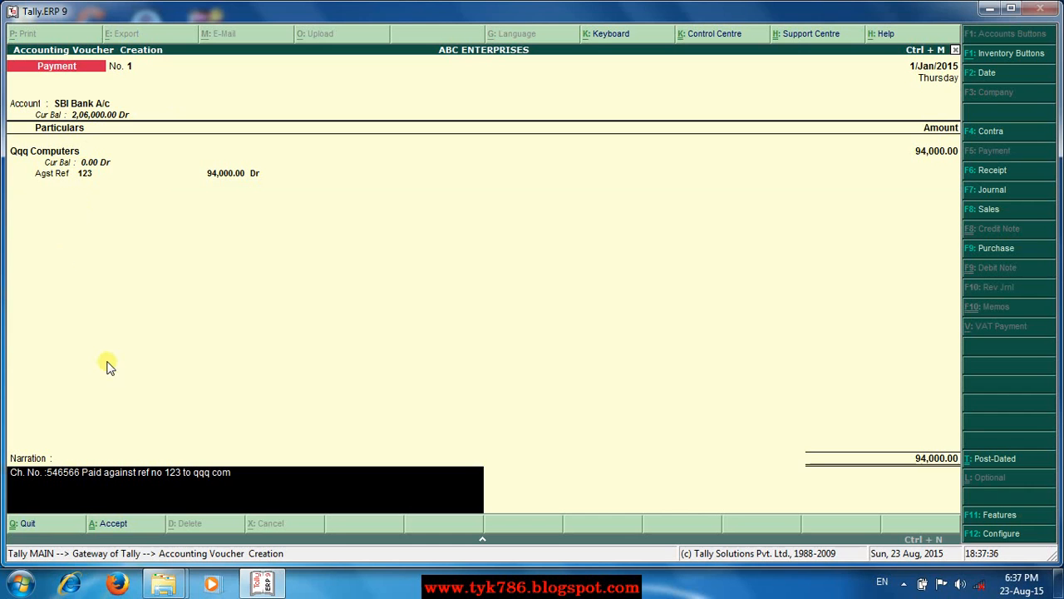
pyautogui.write('puters')
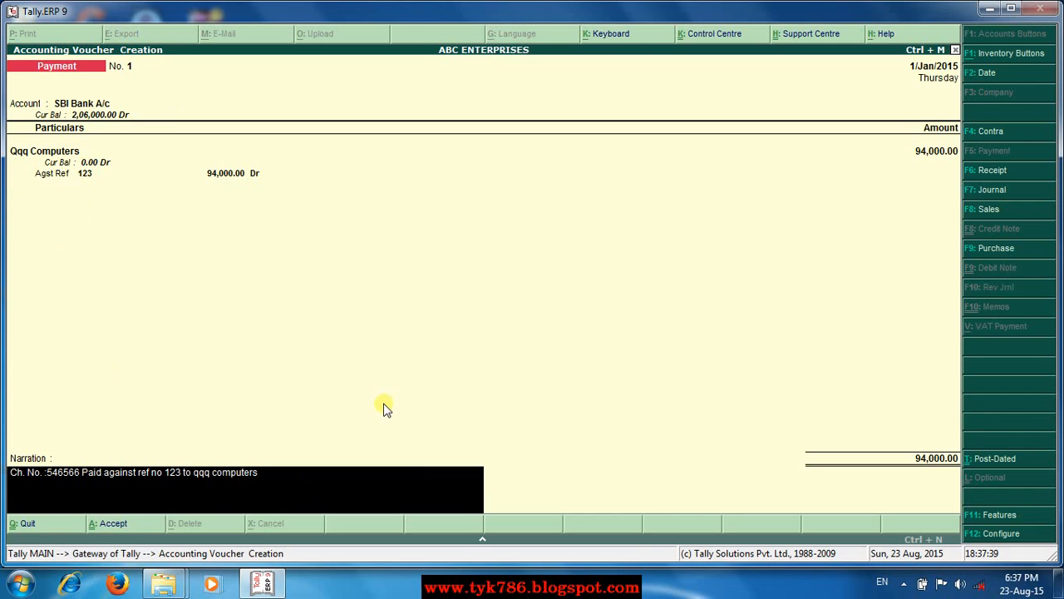
pyautogui.press('Return')
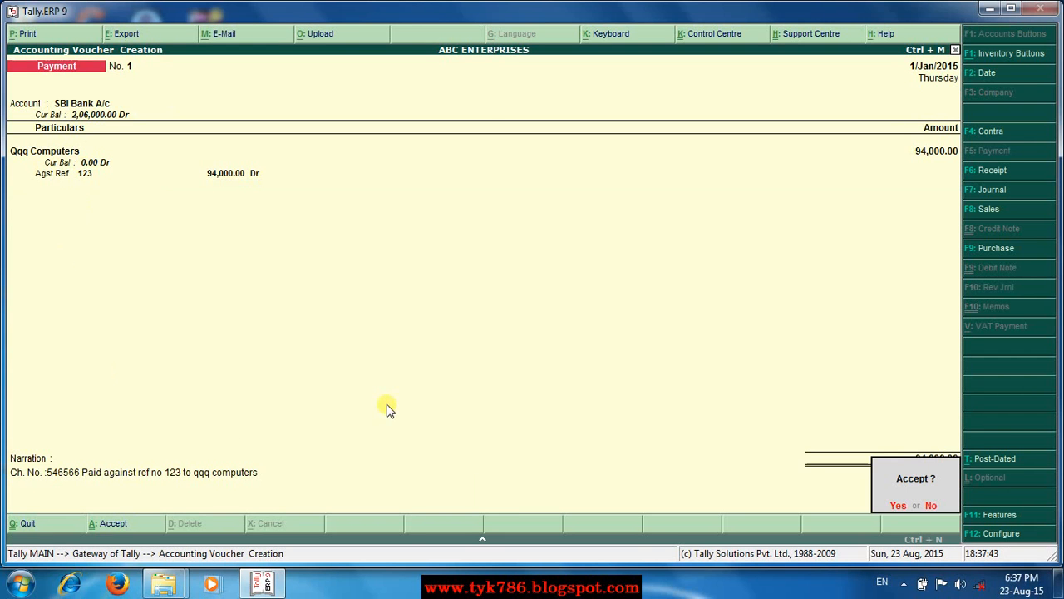
pyautogui.press('Return')
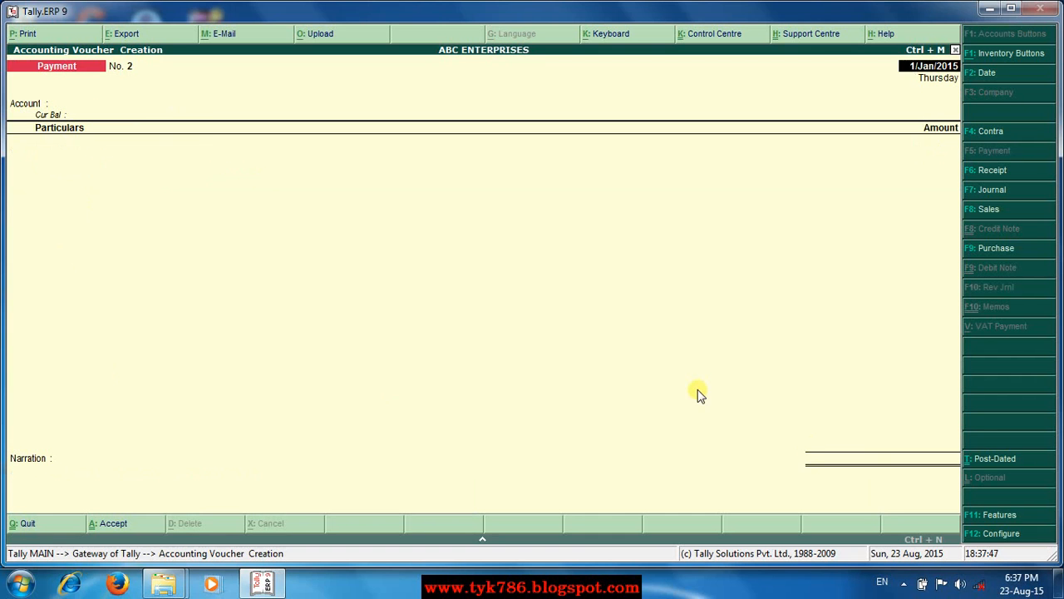
pyautogui.press('Escape')
pyautogui.press('Escape')
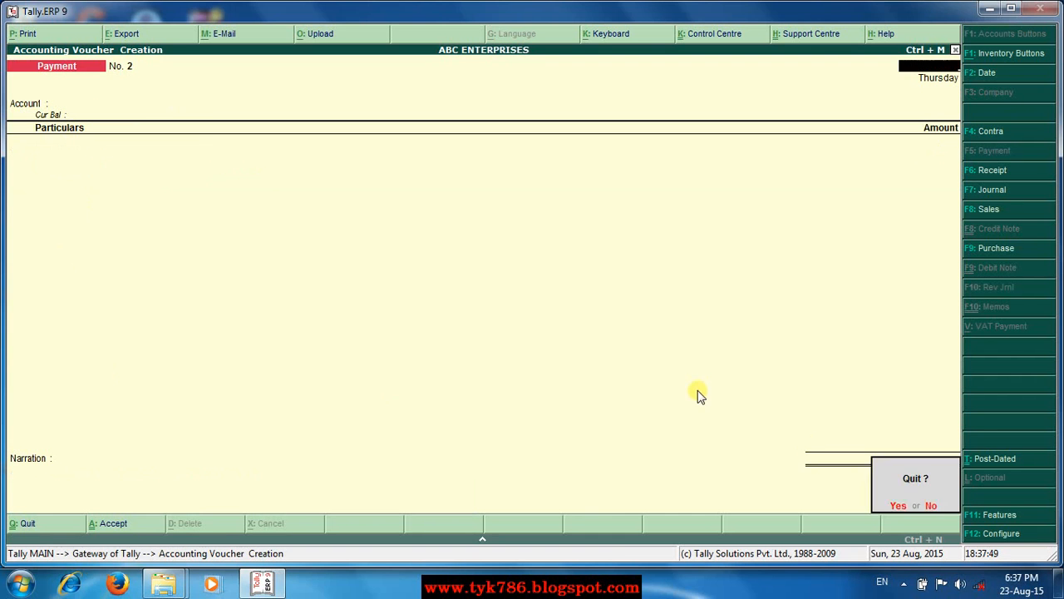
pyautogui.press('Return')
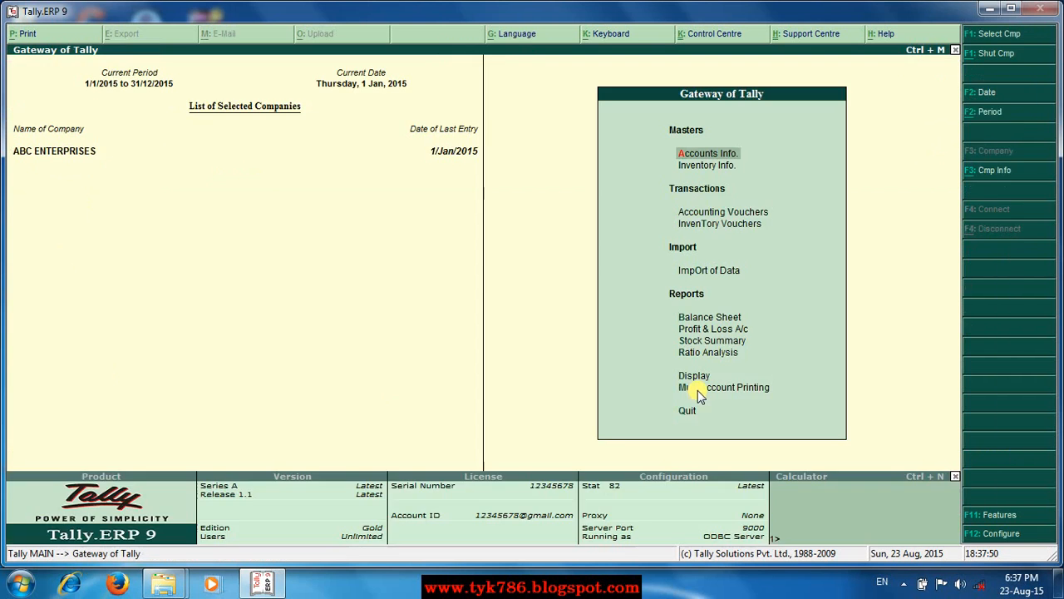
# Open the balance sheet and examine the Current Assets breakdown, then return to the Gateway of Tally
pyautogui.click(685, 318)
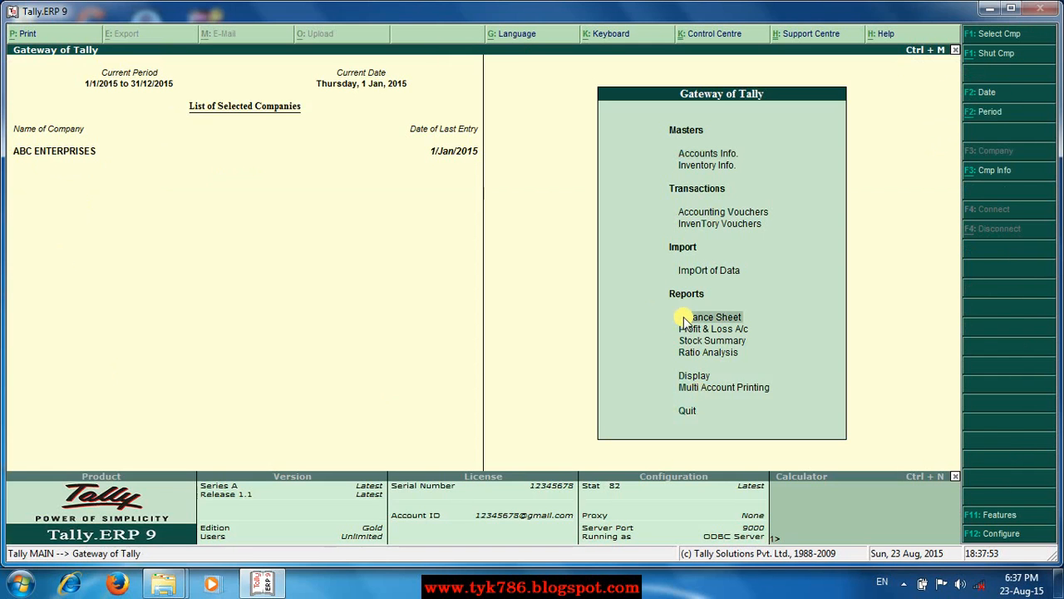
pyautogui.click(685, 320)
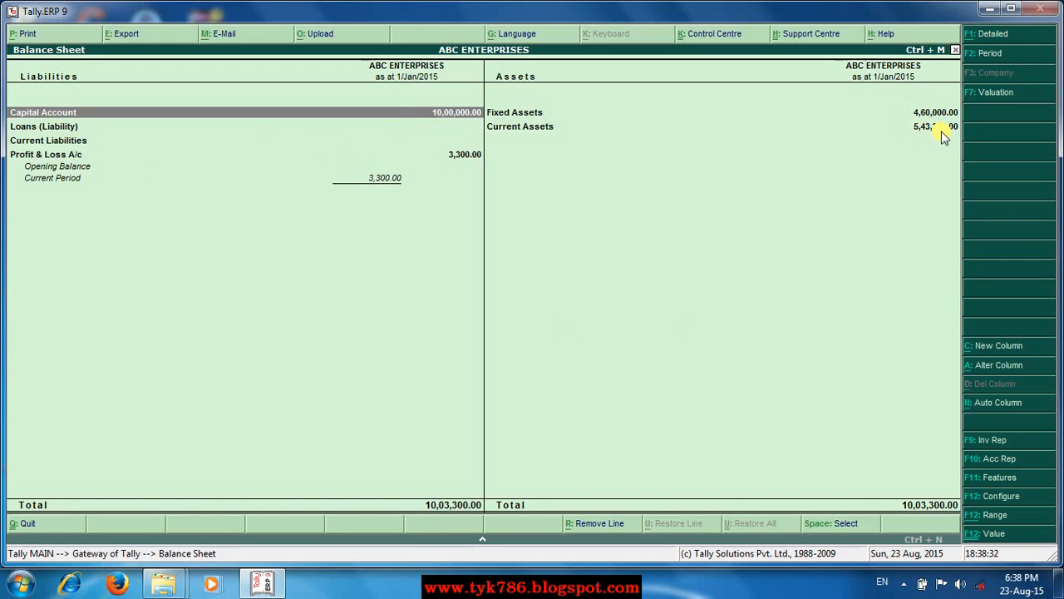
pyautogui.click(530, 126)
pyautogui.click(530, 126)
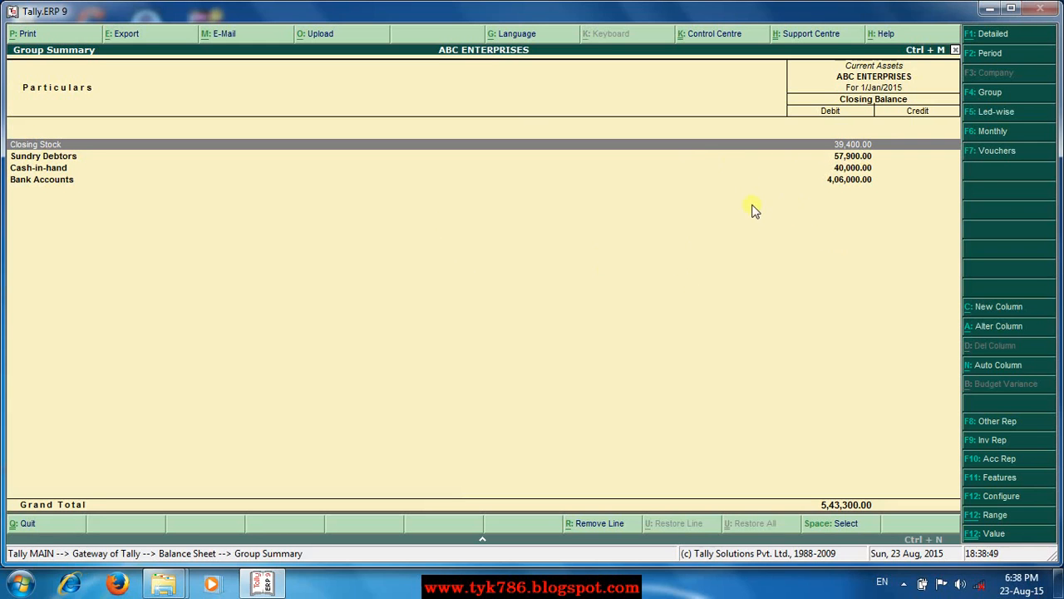
pyautogui.press('Escape')
pyautogui.press('Escape')
pyautogui.press('Escape')
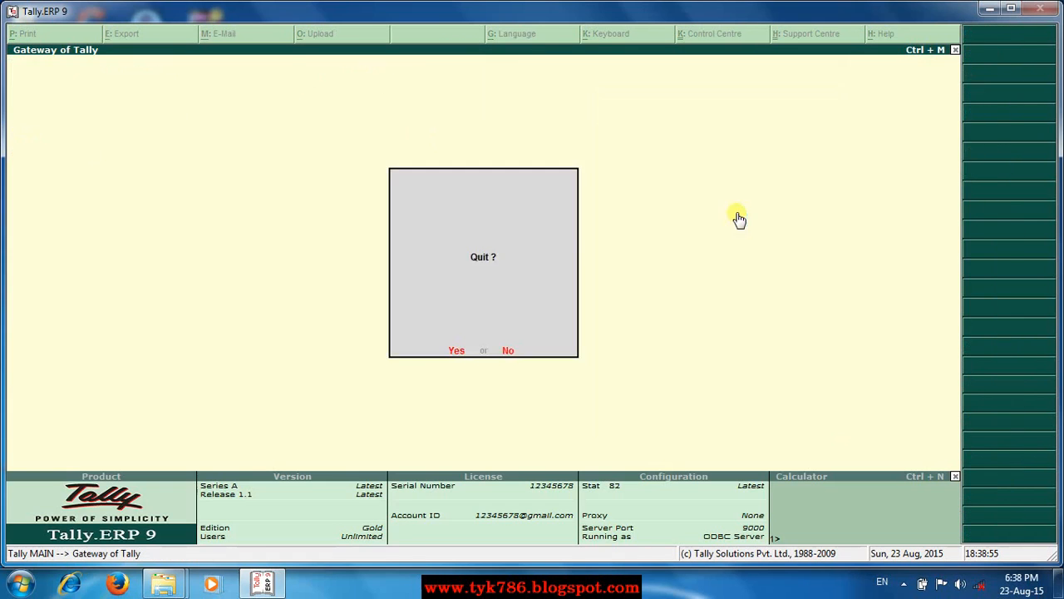
pyautogui.press('Escape')
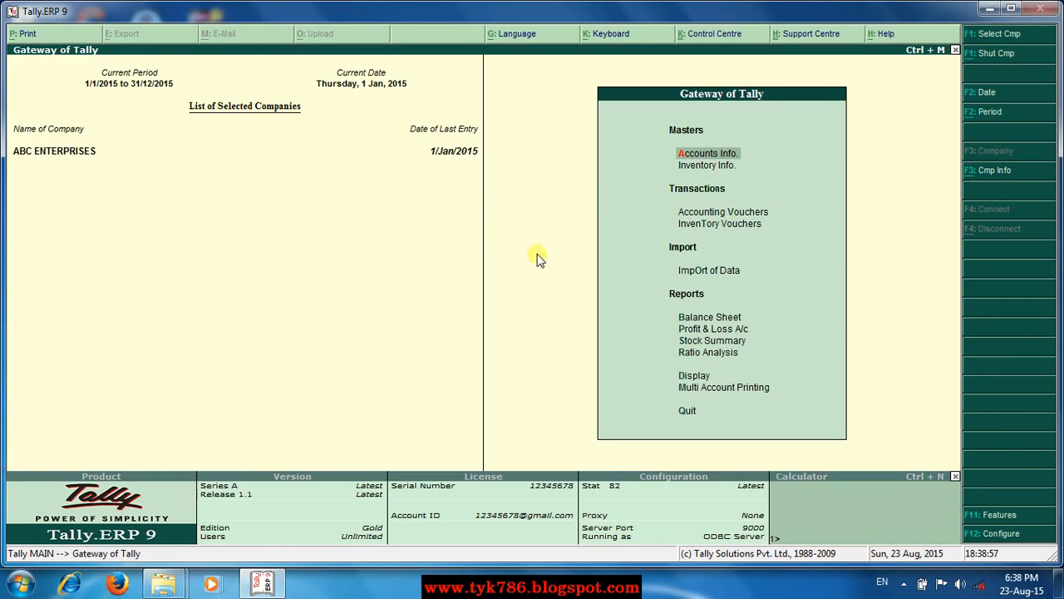